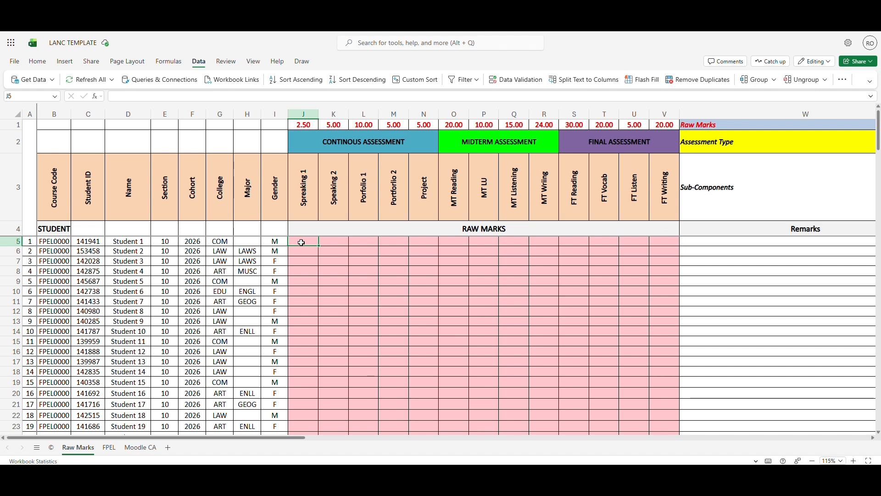
Examine the ID number and Speaking 1 columns on the Moodle CA sheet
click(138, 453)
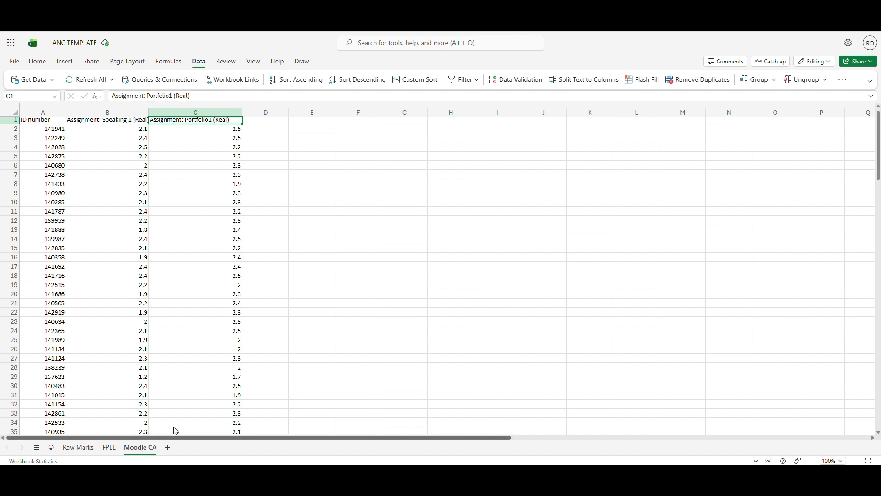
click(39, 112)
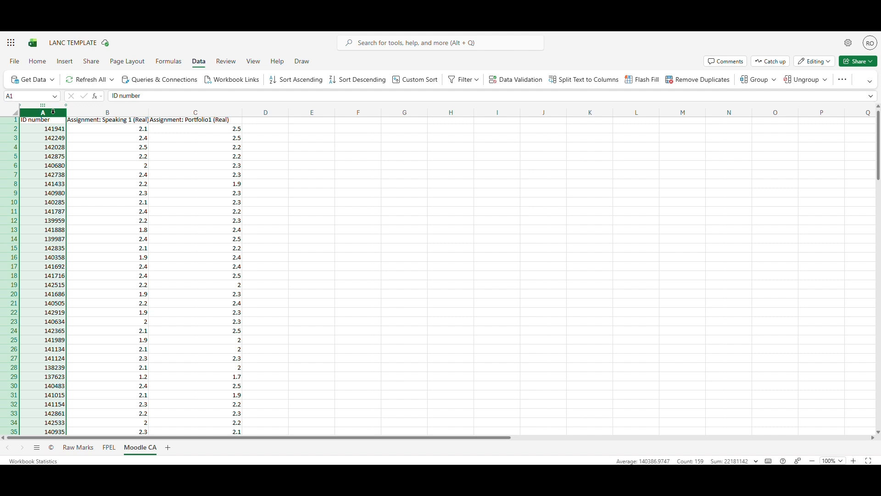
click(87, 113)
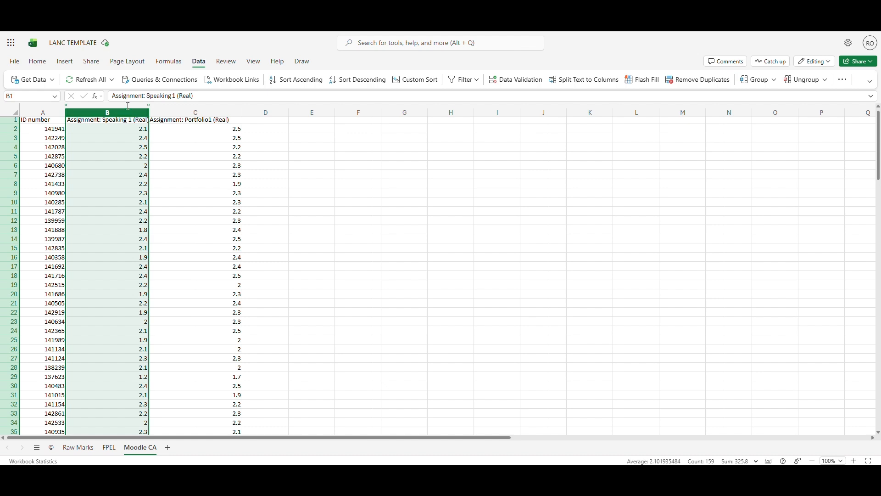
Enter =VLOOKUP(C5,'Moodle CA'!A:B,2,FALSE) in cell J5 of the Raw Marks sheet for the first student's Speaking 1 mark
click(74, 448)
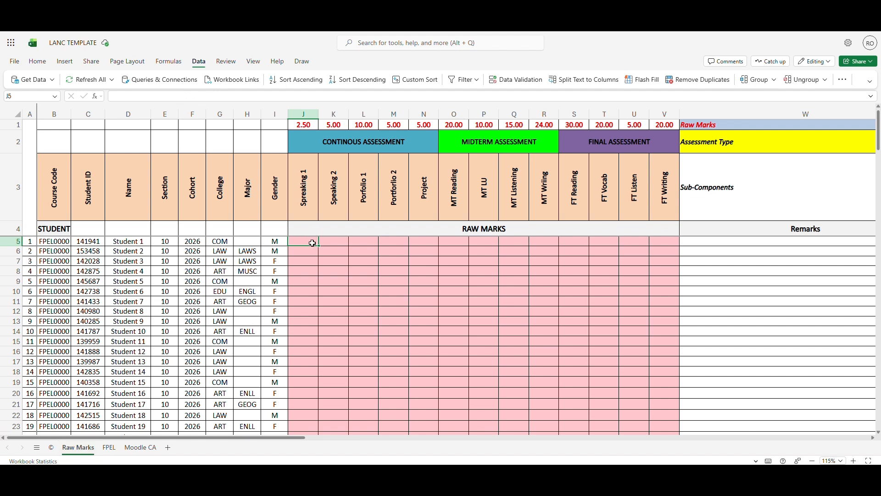
text(=)
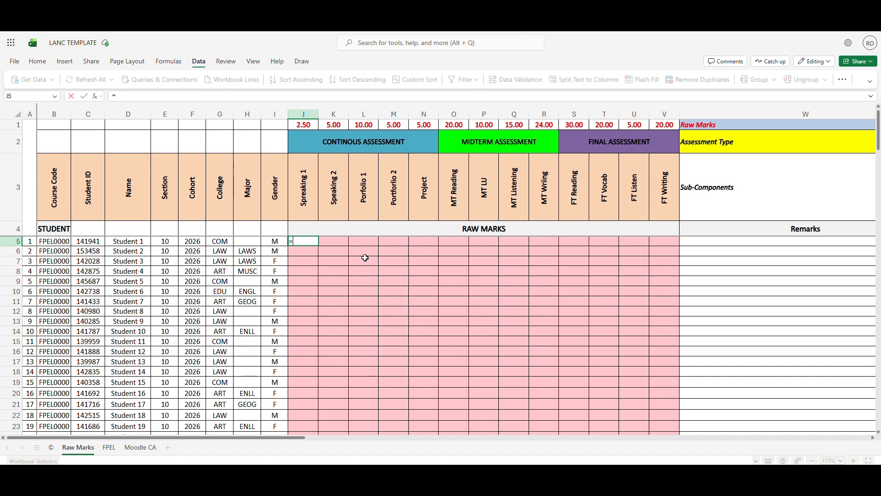
text(VLOO)
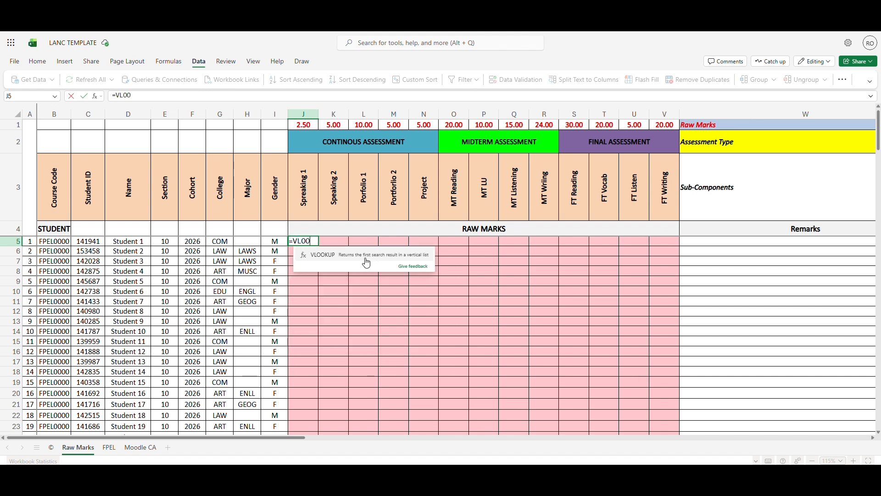
text(KUP()
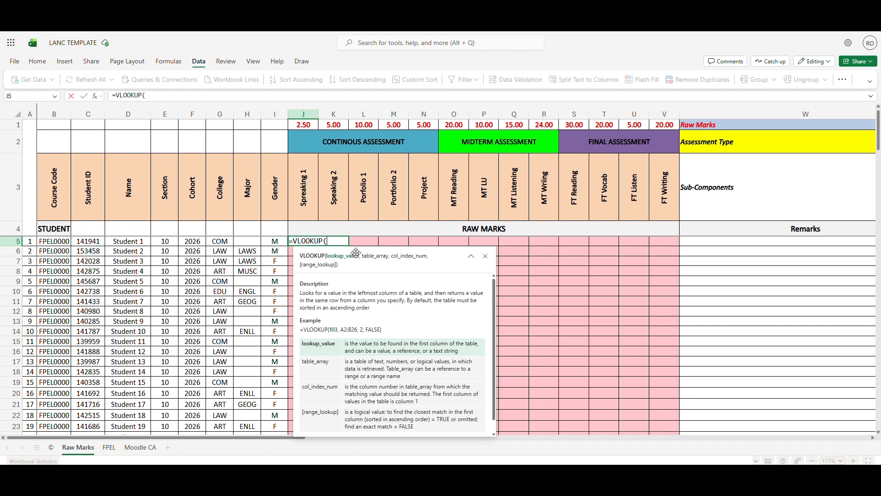
click(88, 243)
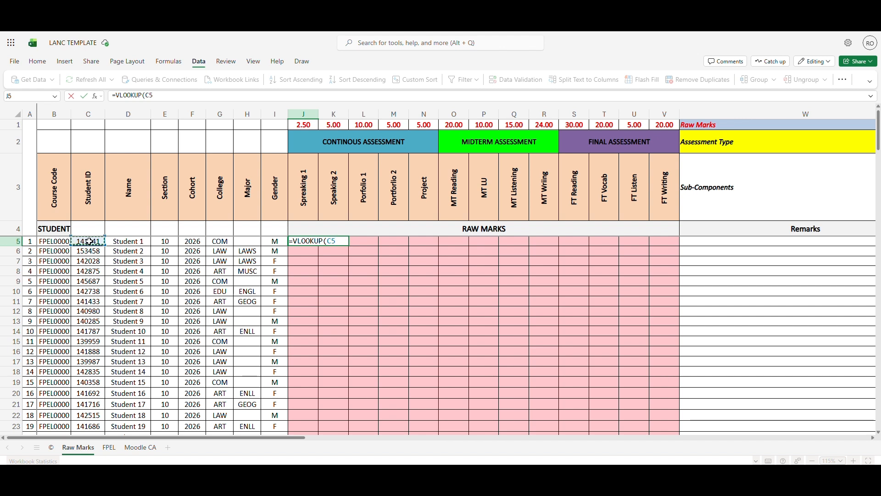
text(,)
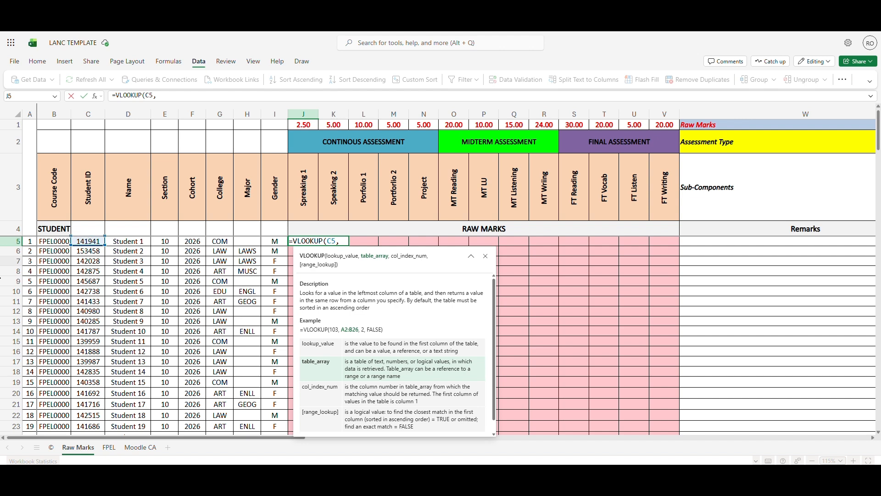
click(140, 447)
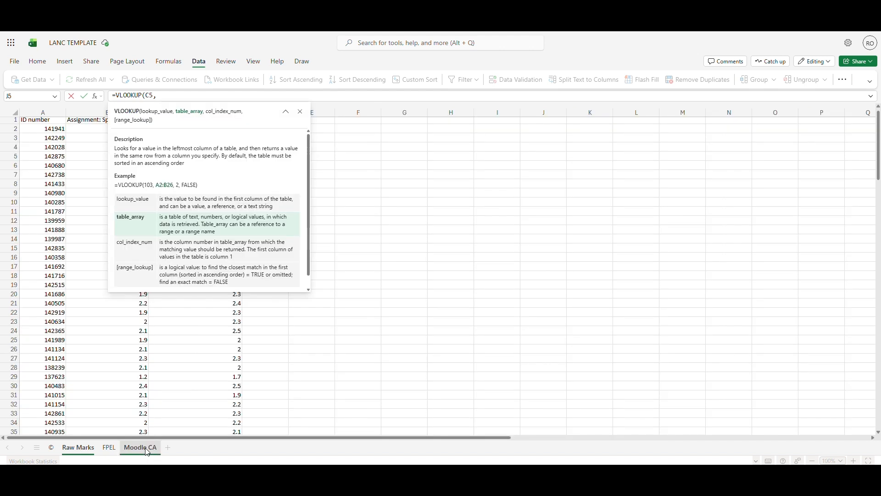
click(37, 111)
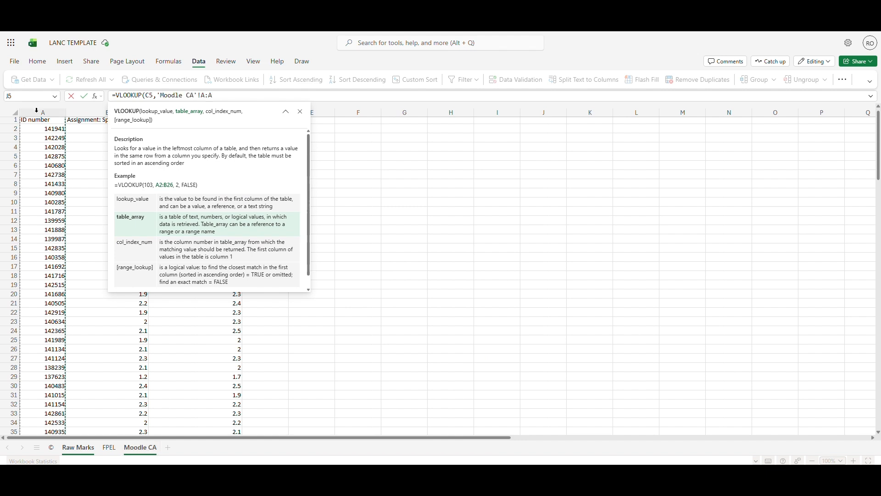
drag(37, 111, 107, 111)
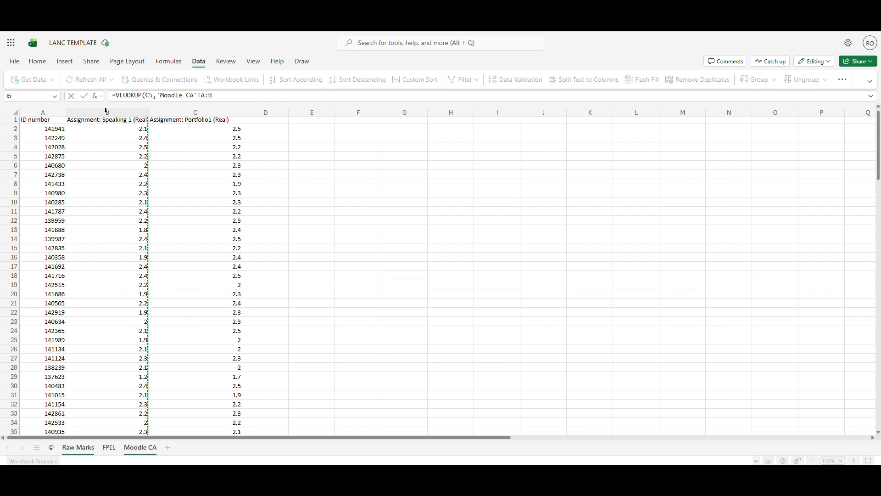
text(,2,)
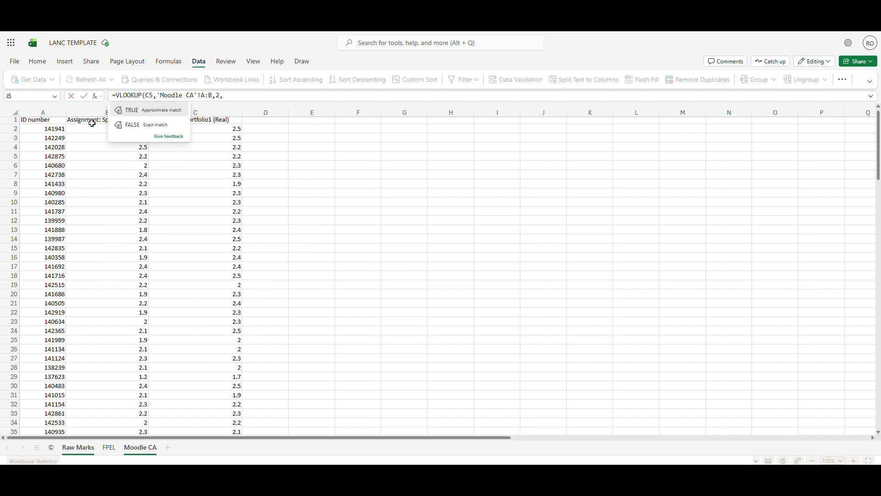
text(FALSE)
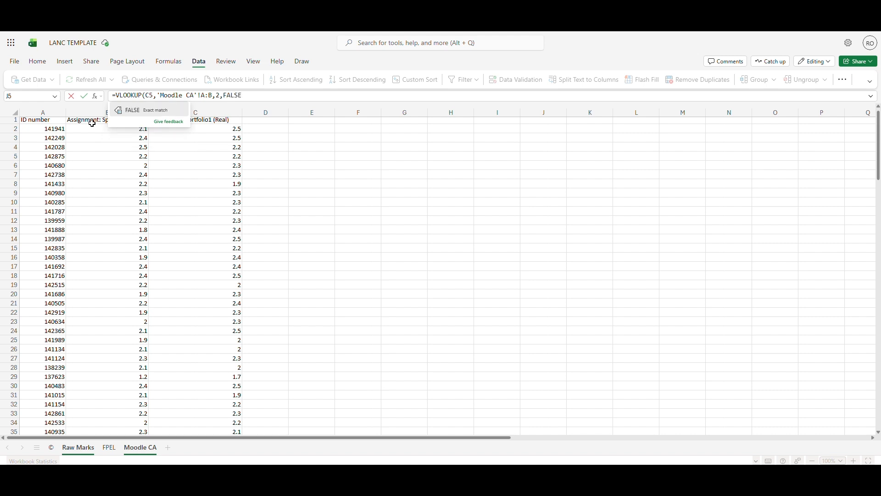
text())
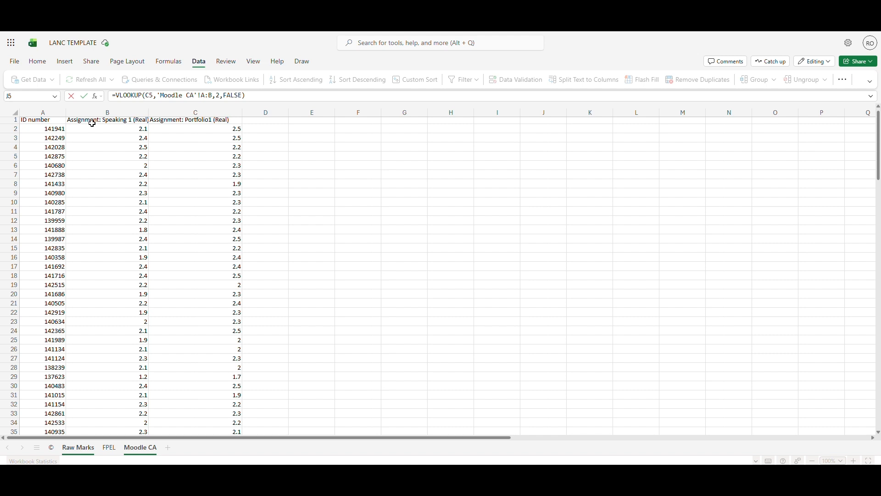
key(Return)
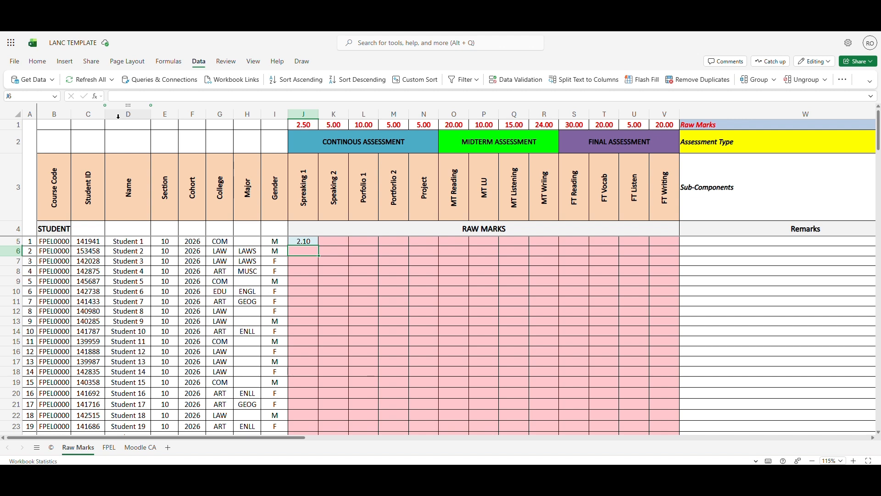
Fill the J5 lookup formula down the Speaking 1 column for all students
click(317, 242)
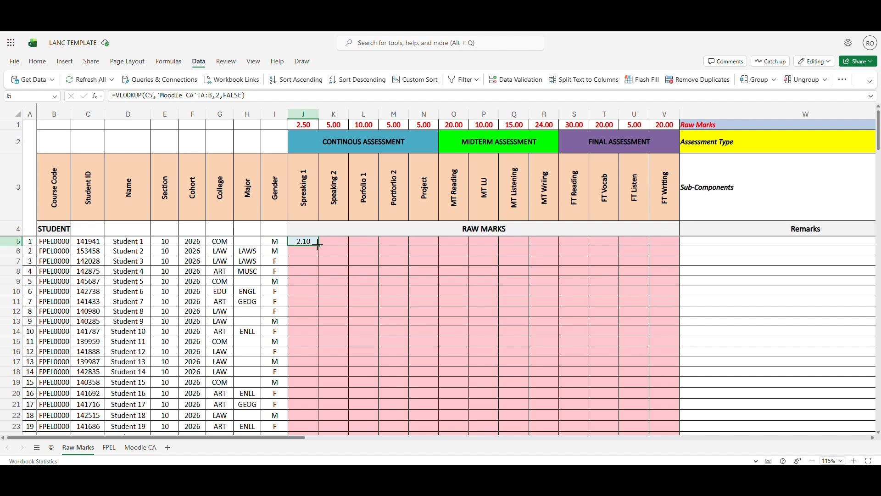
drag(318, 244, 314, 361)
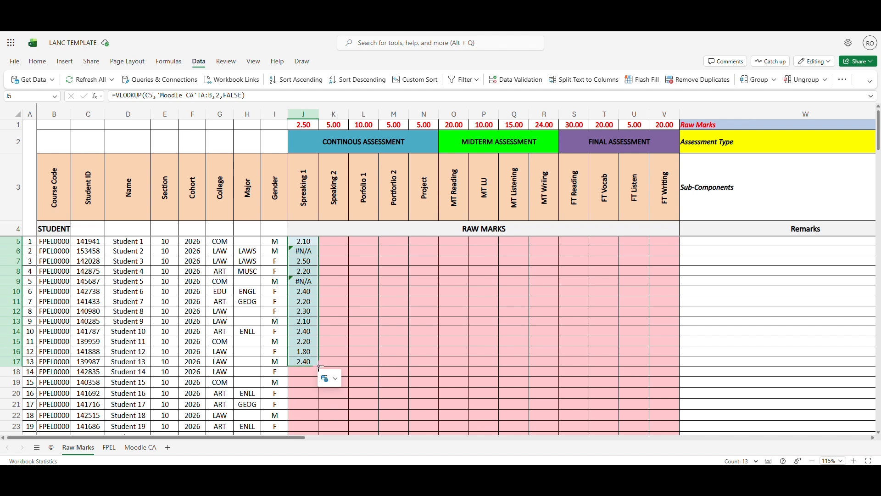
double_click(319, 366)
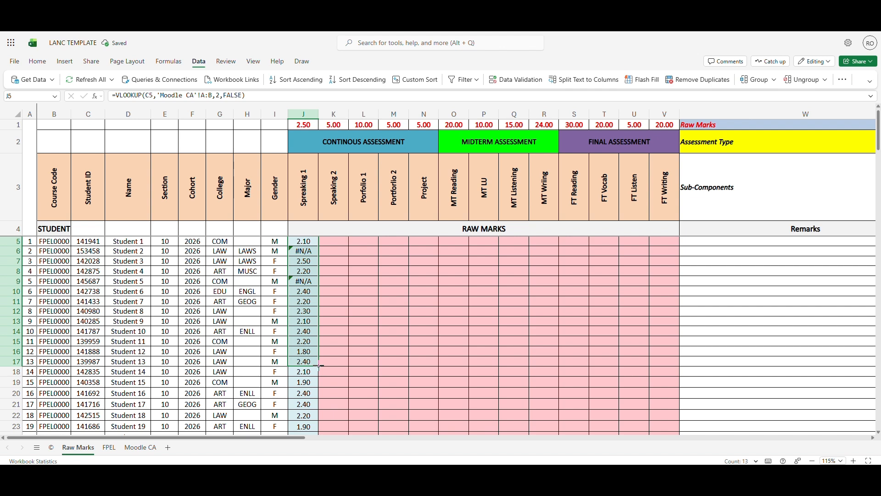
Check the Speaking 1 result and student ID in row 6 against the Moodle CA sheet, then return to Raw Marks
click(302, 253)
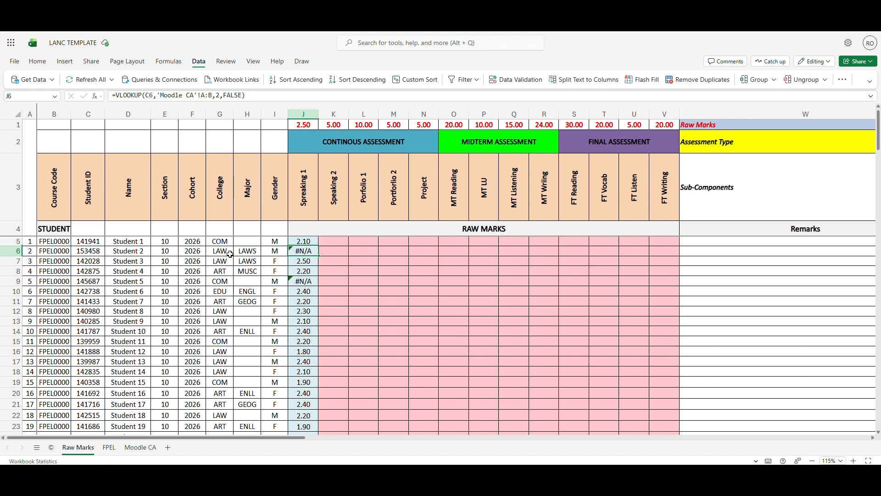
click(88, 251)
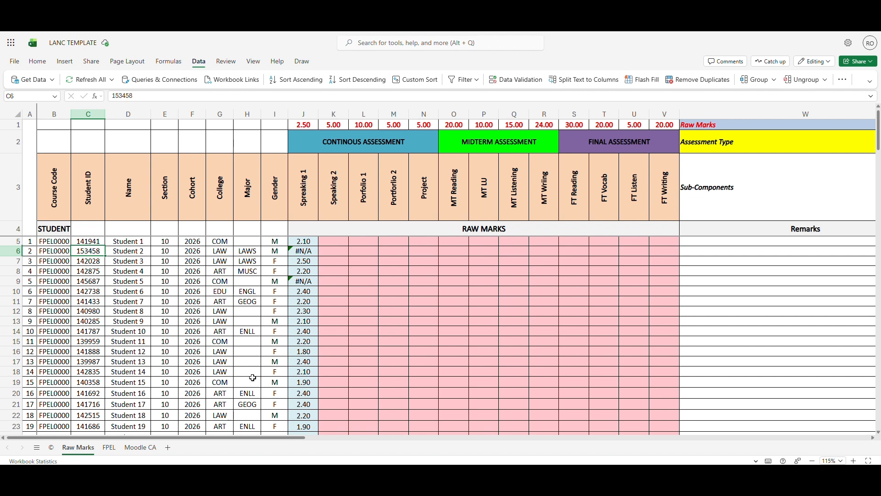
click(149, 452)
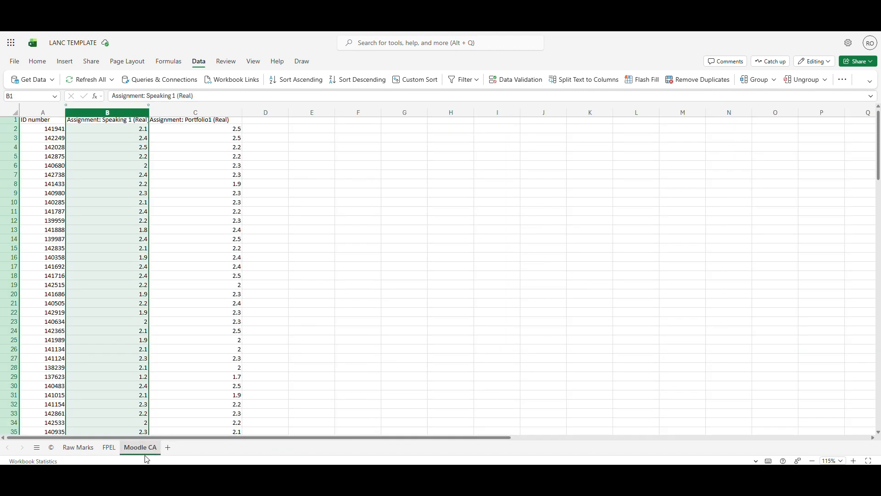
click(81, 450)
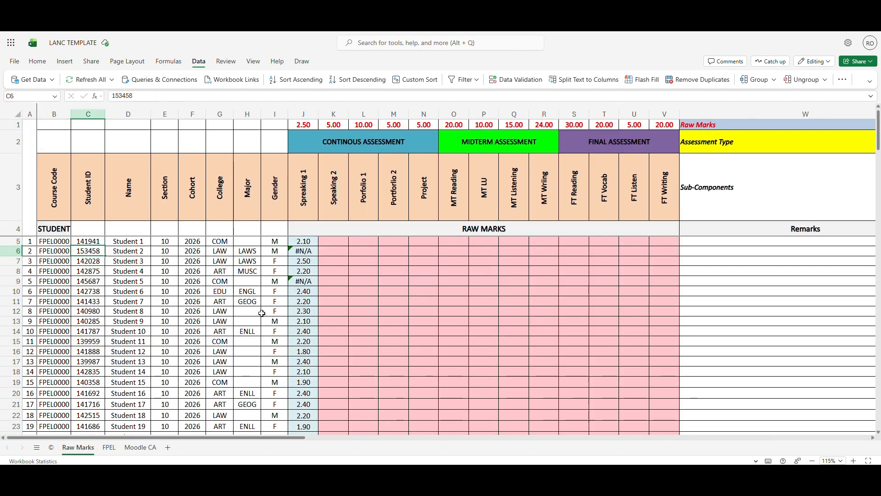
Enter =VLOOKUP(C5,'Moodle CA'!A:C,3,FALSE) in L5 for the Portfolio 1 marks and fill it down the column
click(364, 241)
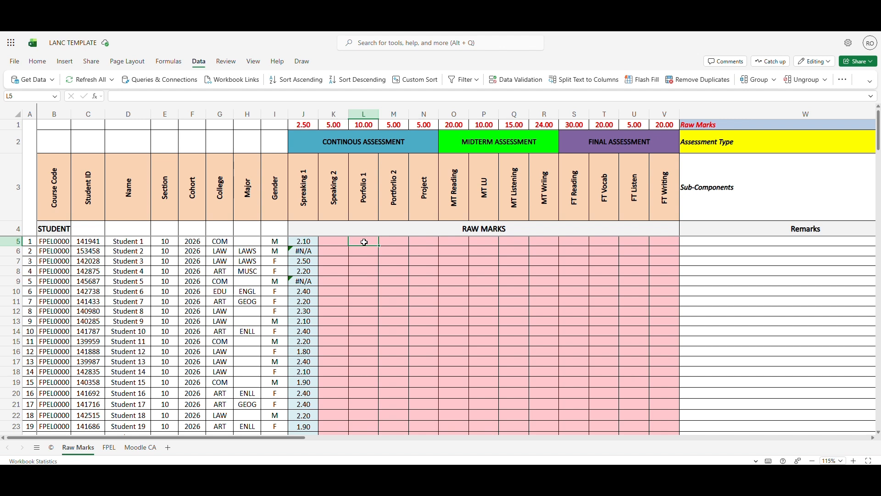
text(=VL)
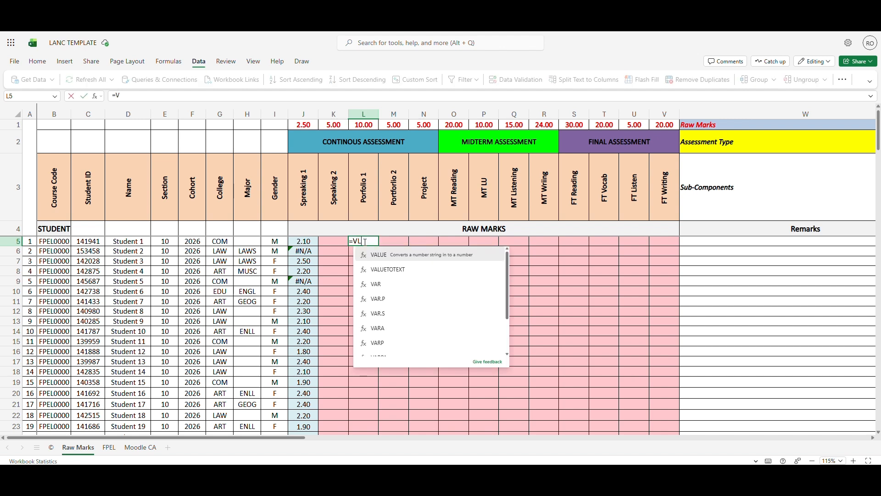
text(OOKUP()
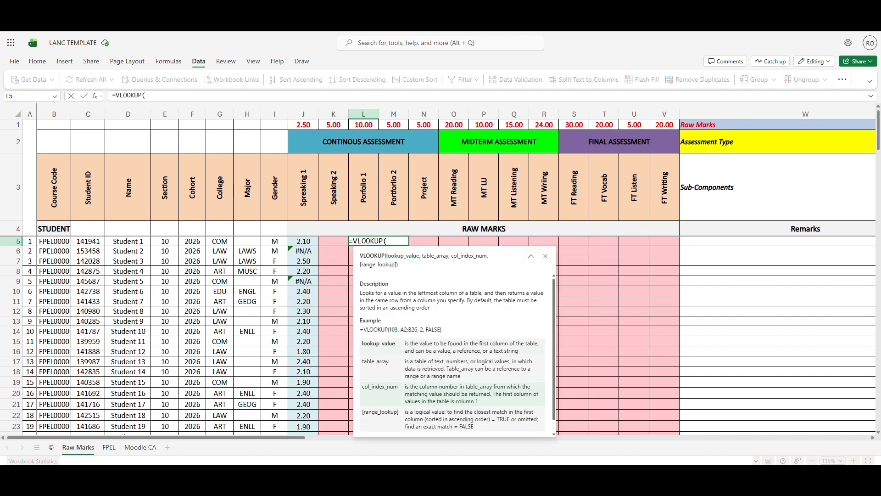
click(98, 241)
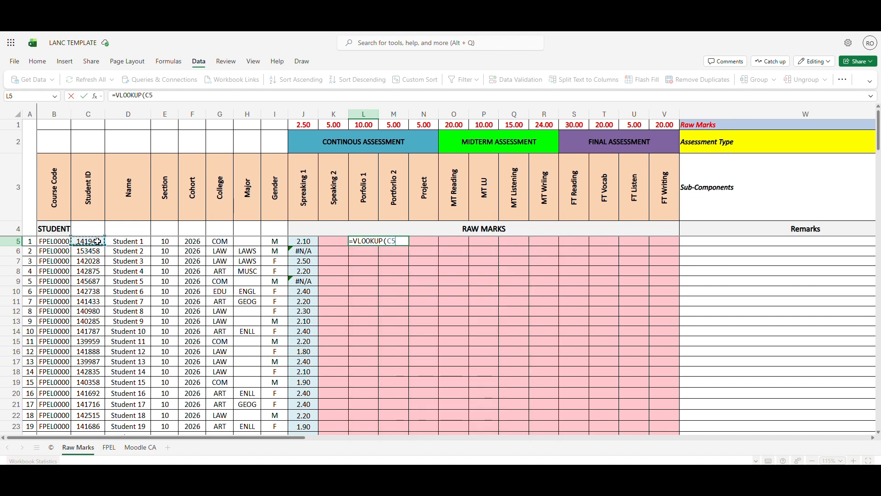
text(,)
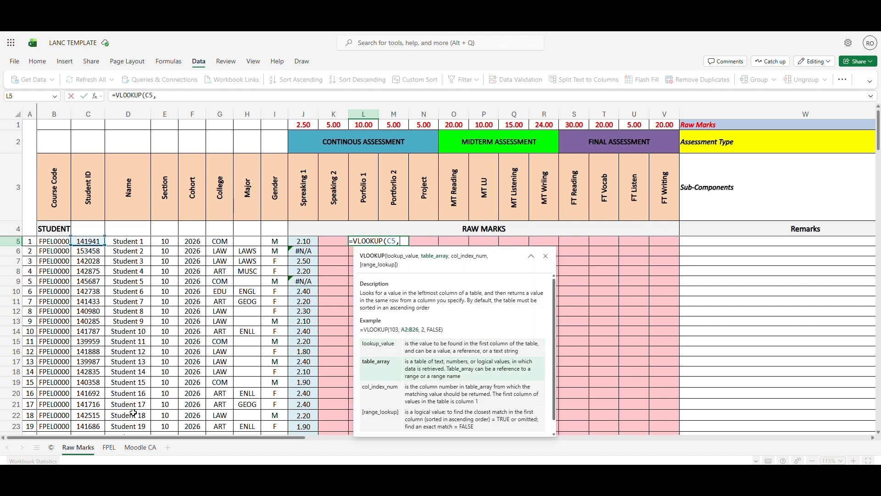
click(140, 448)
drag(47, 112, 192, 112)
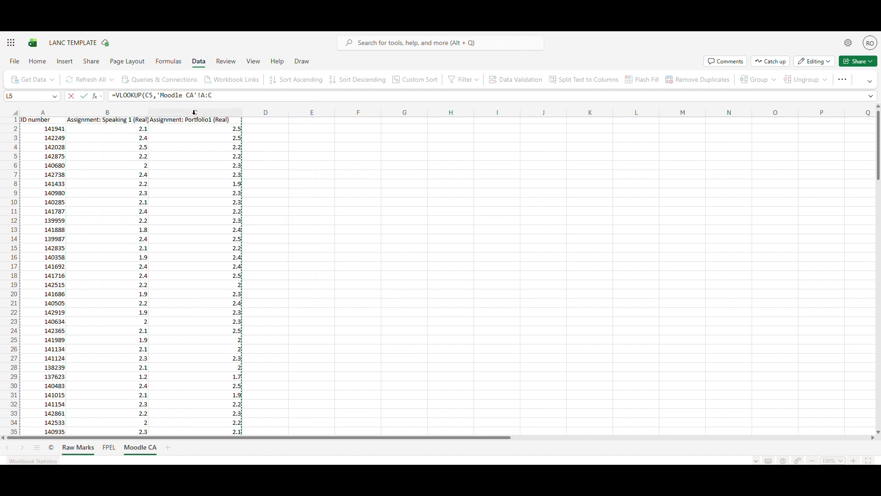
text(,3,FALSE))
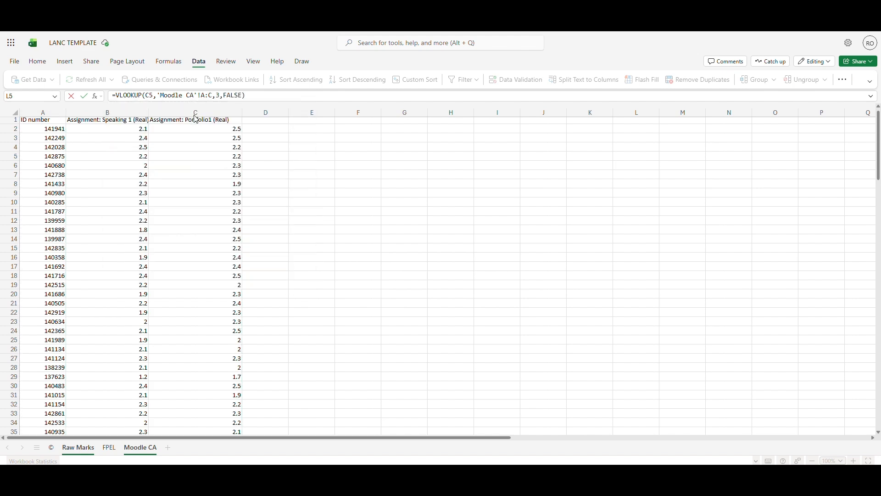
key(Return)
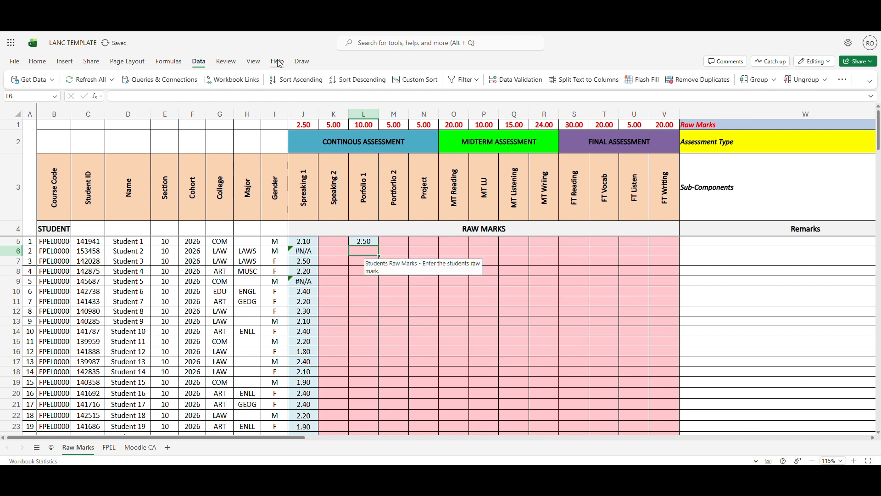
click(379, 245)
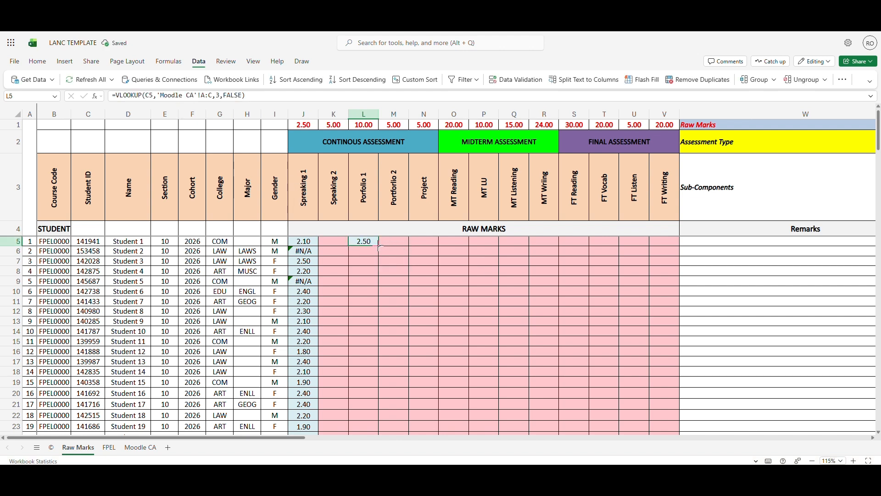
double_click(379, 244)
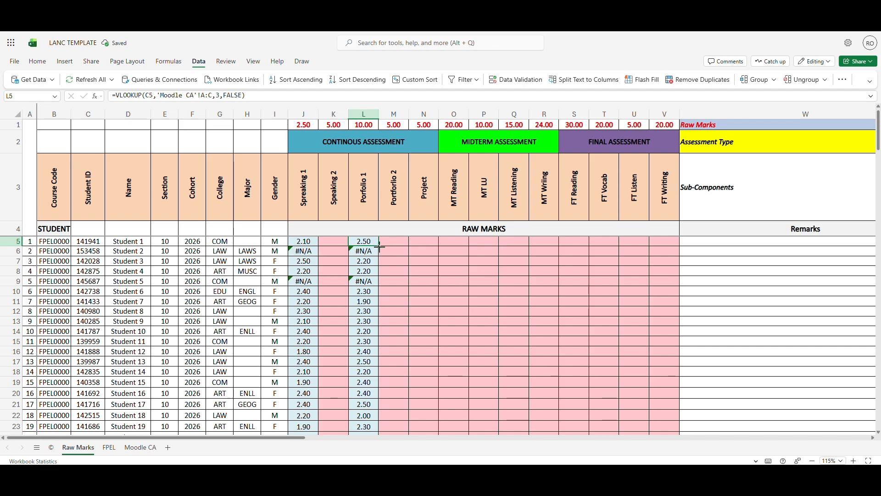